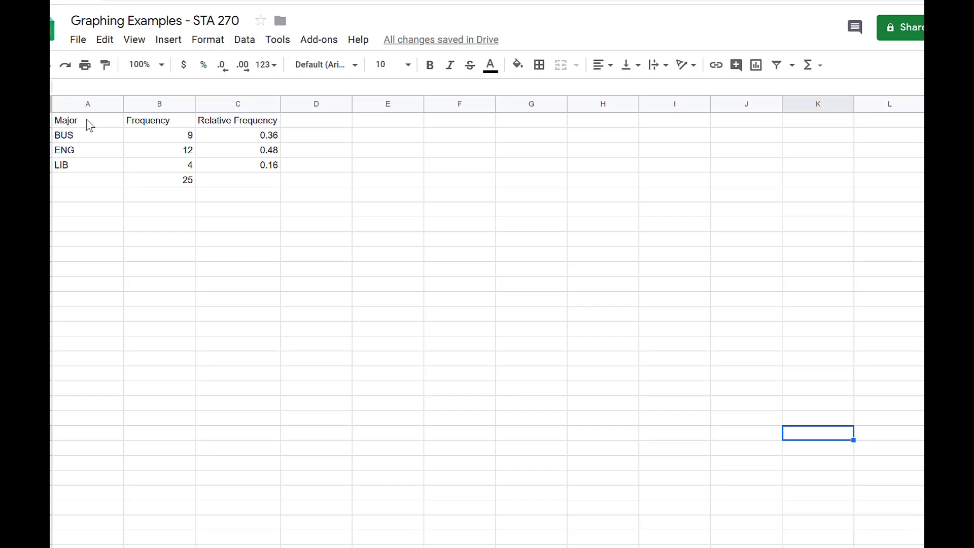
Step: Insert a pie chart from the Major and Frequency data in A1:B4 and look through the available chart types
{"action": "left_click_drag", "start_coordinate": [89, 125], "coordinate": [165, 173]}
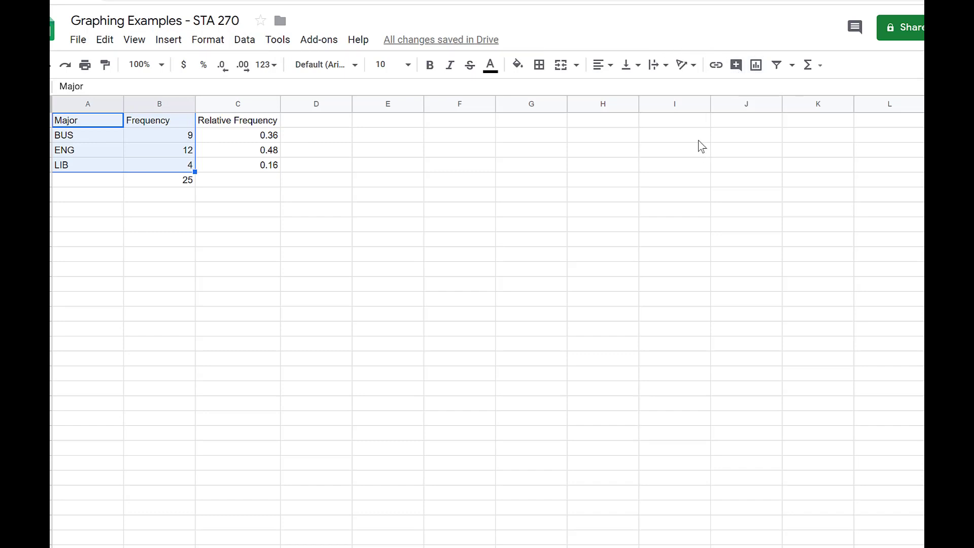
{"action": "left_click", "coordinate": [756, 64]}
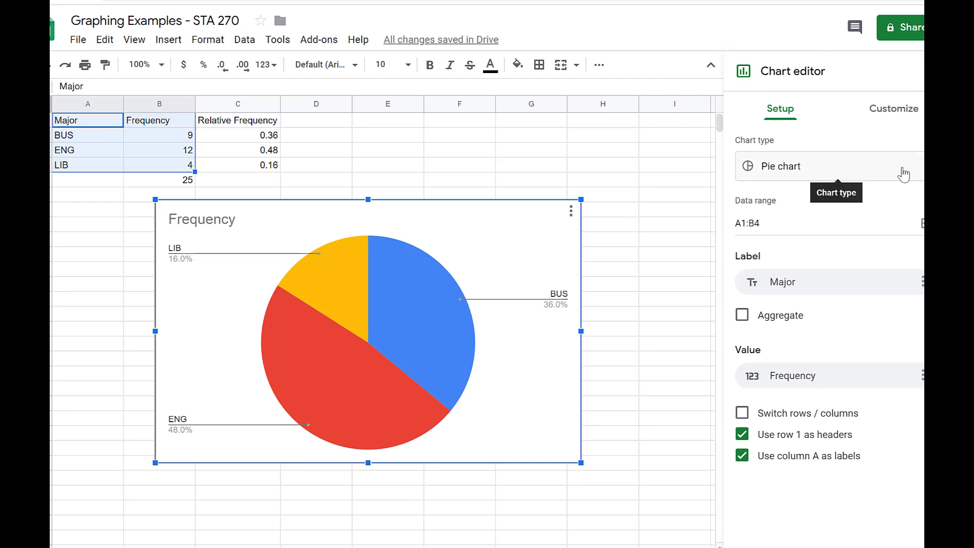
{"action": "left_click", "coordinate": [921, 174]}
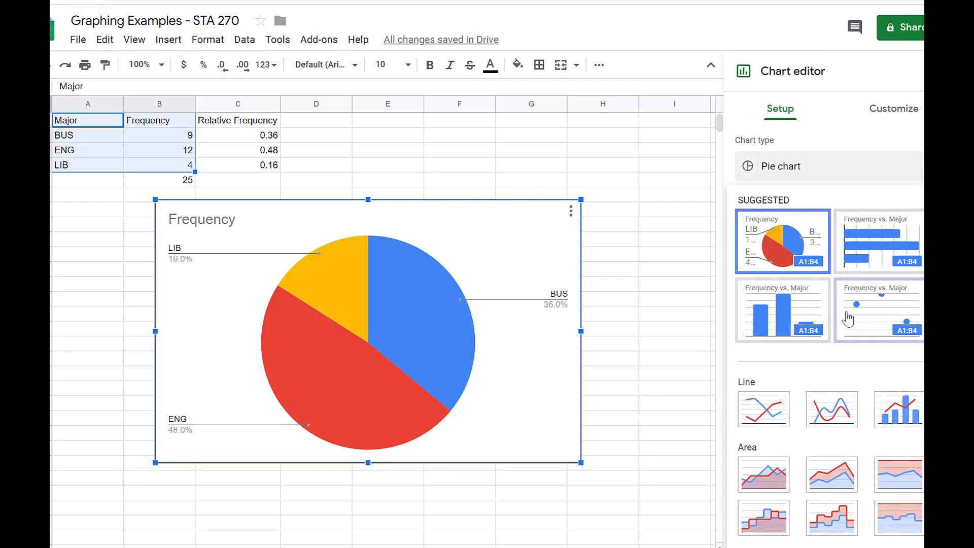
{"action": "scroll", "coordinate": [851, 326], "scroll_direction": "down", "scroll_amount": 2}
{"action": "scroll", "coordinate": [852, 326], "scroll_direction": "down", "scroll_amount": 8}
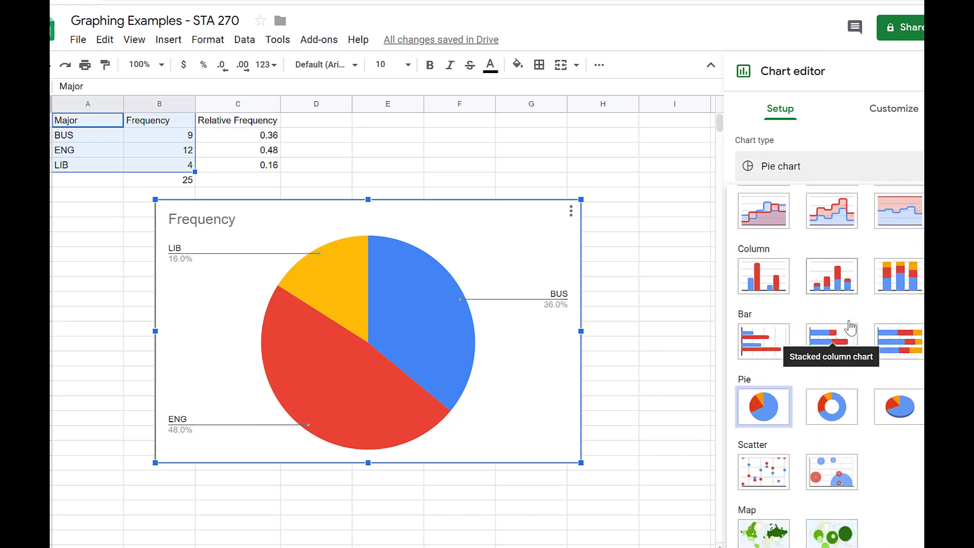
{"action": "scroll", "coordinate": [862, 343], "scroll_direction": "down", "scroll_amount": 3}
{"action": "scroll", "coordinate": [861, 339], "scroll_direction": "up", "scroll_amount": 10}
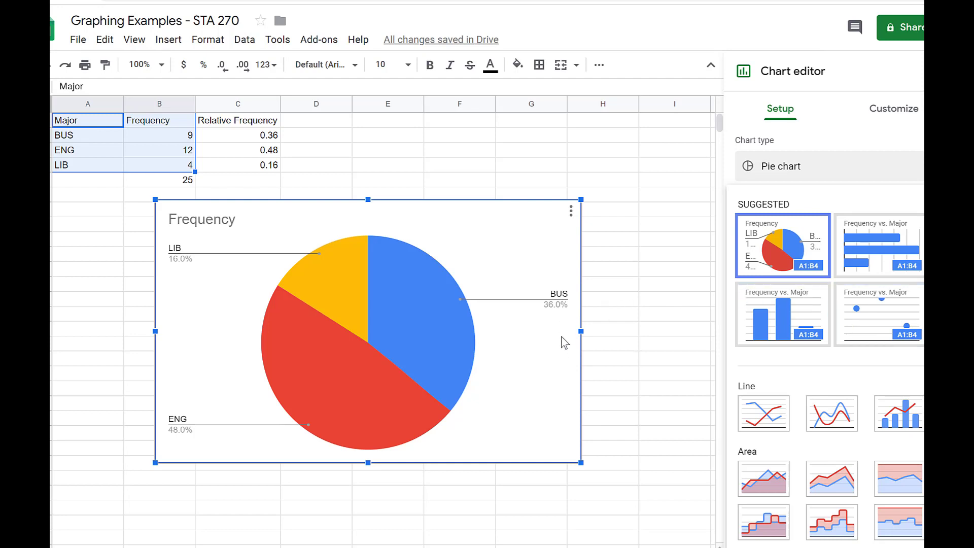
Step: Change the pie chart's title to "Intro Comp. Sci - Majors (Frequency)"
{"action": "left_click", "coordinate": [220, 223]}
{"action": "double_click", "coordinate": [237, 223]}
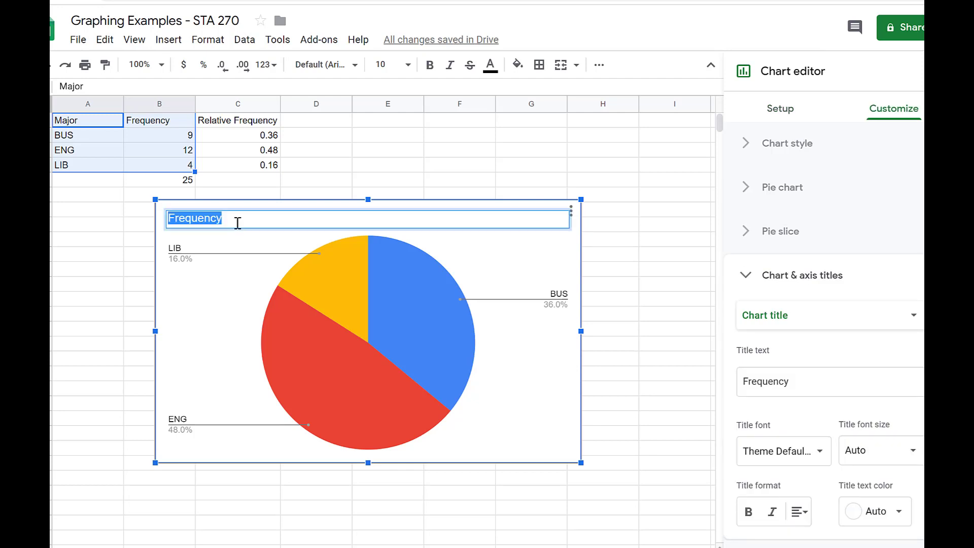
{"action": "key", "text": "BackSpace"}
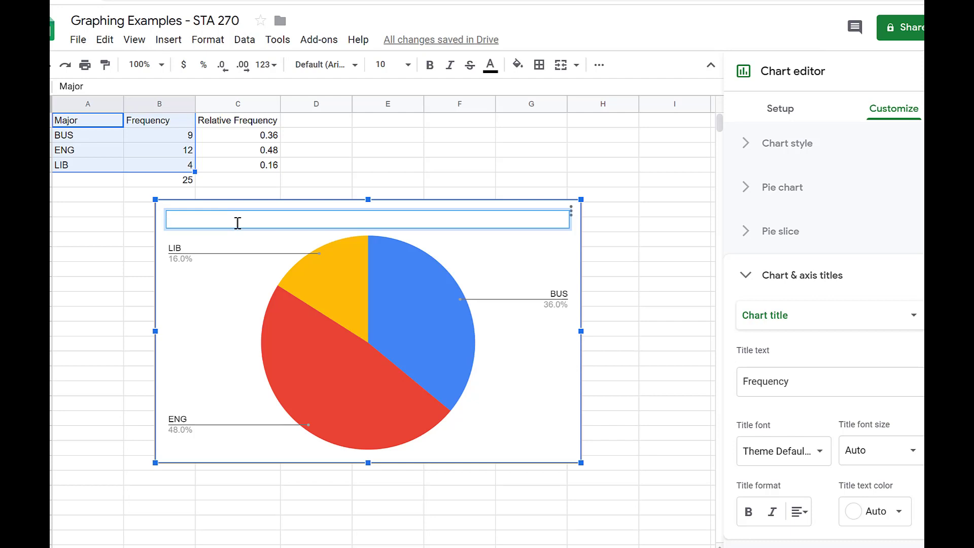
{"action": "type", "text": "Intro Comp. Sci - Majors (Frequ"}
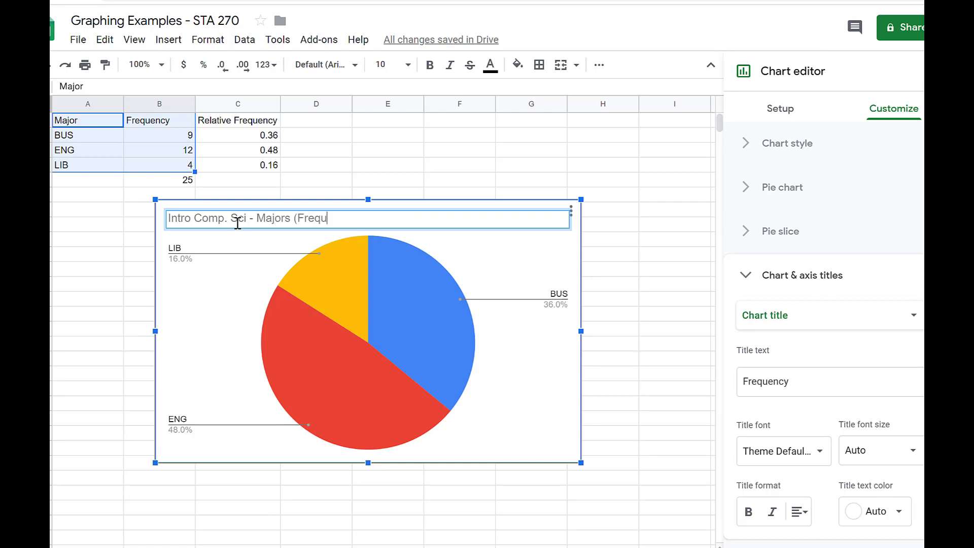
{"action": "type", "text": "ency)"}
Step: Make the pie chart 3D and set the BUS slice's distance from center to 25%
{"action": "left_click", "coordinate": [792, 152]}
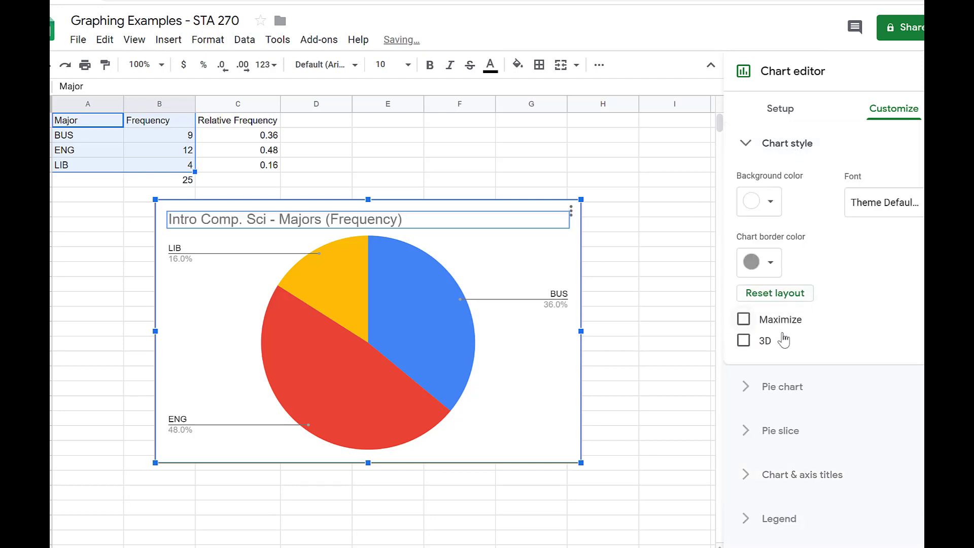
{"action": "left_click", "coordinate": [743, 343]}
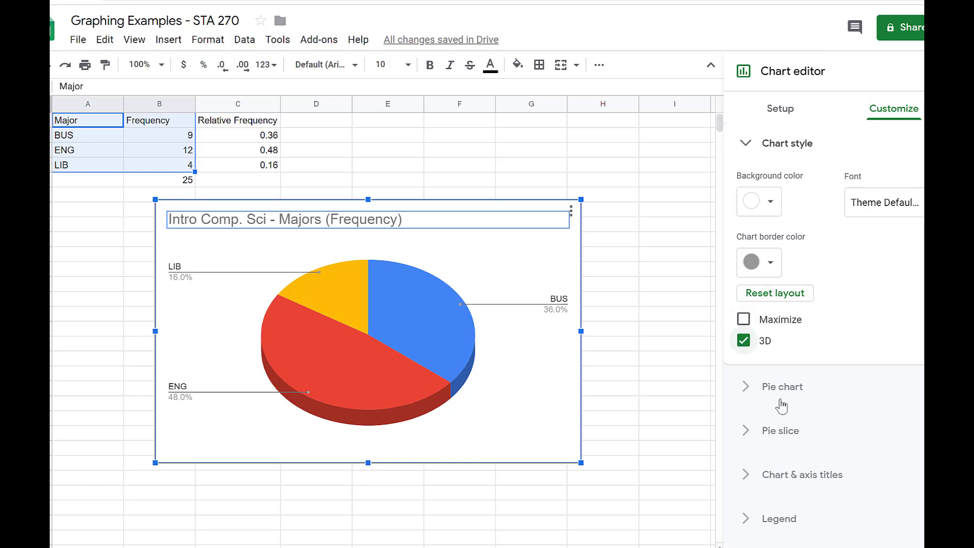
{"action": "left_click", "coordinate": [759, 437]}
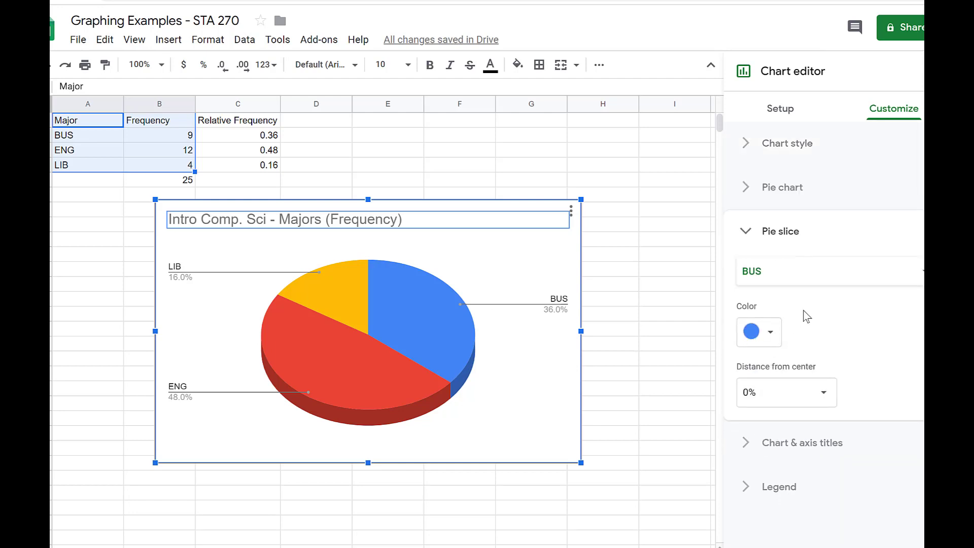
{"action": "left_click", "coordinate": [922, 274]}
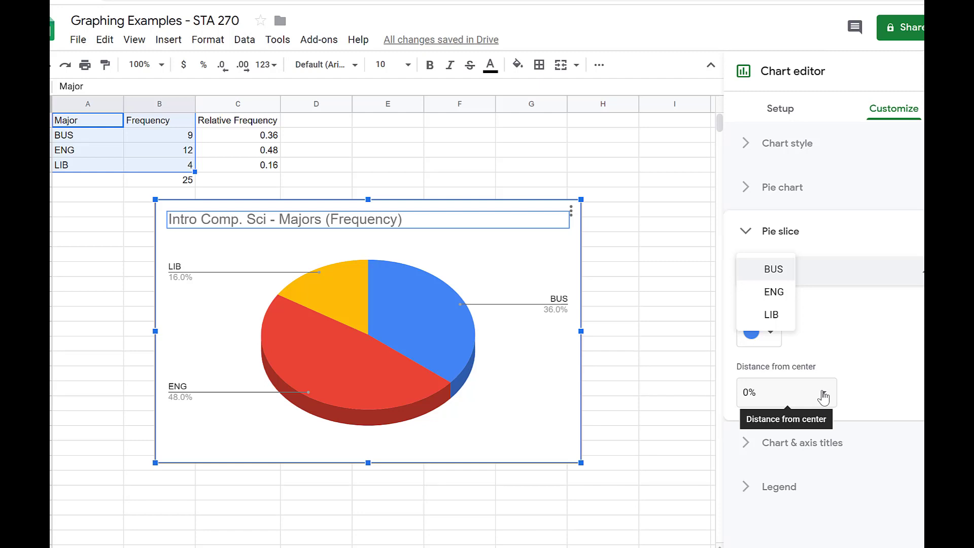
{"action": "left_click", "coordinate": [891, 353]}
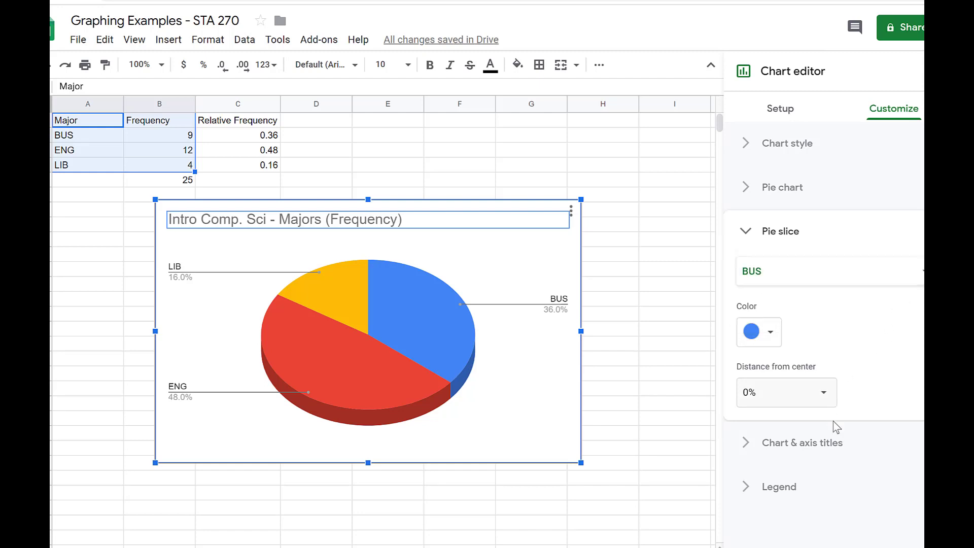
{"action": "left_click", "coordinate": [821, 393]}
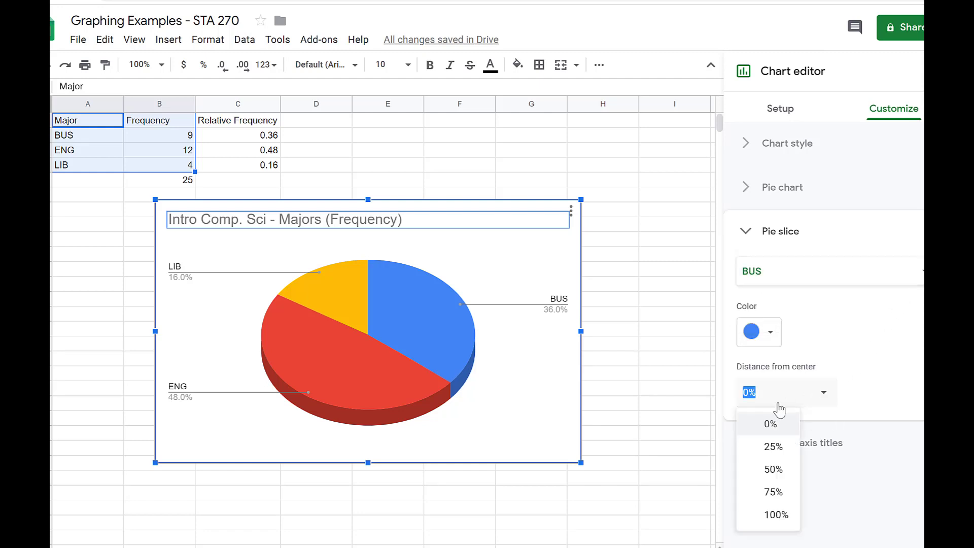
{"action": "left_click", "coordinate": [773, 446]}
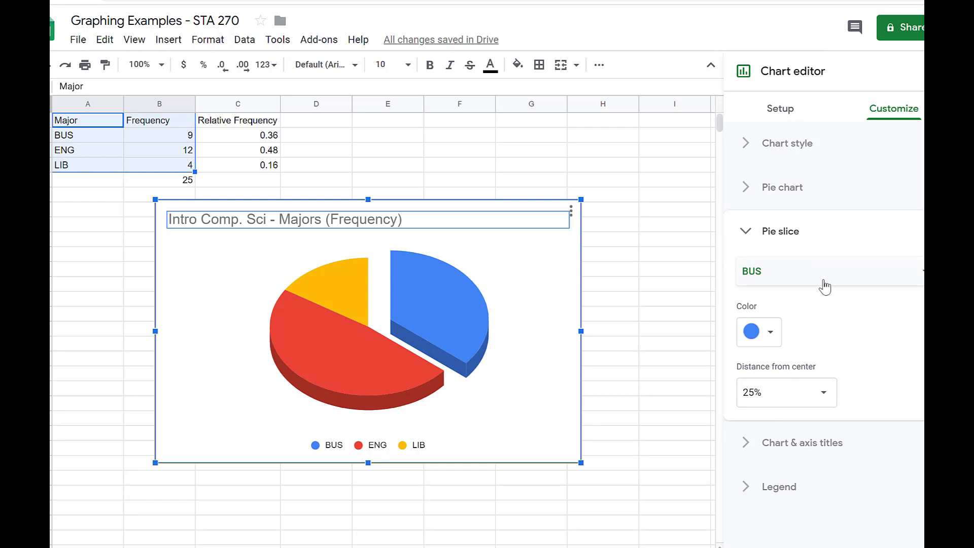
{"action": "left_click", "coordinate": [795, 449]}
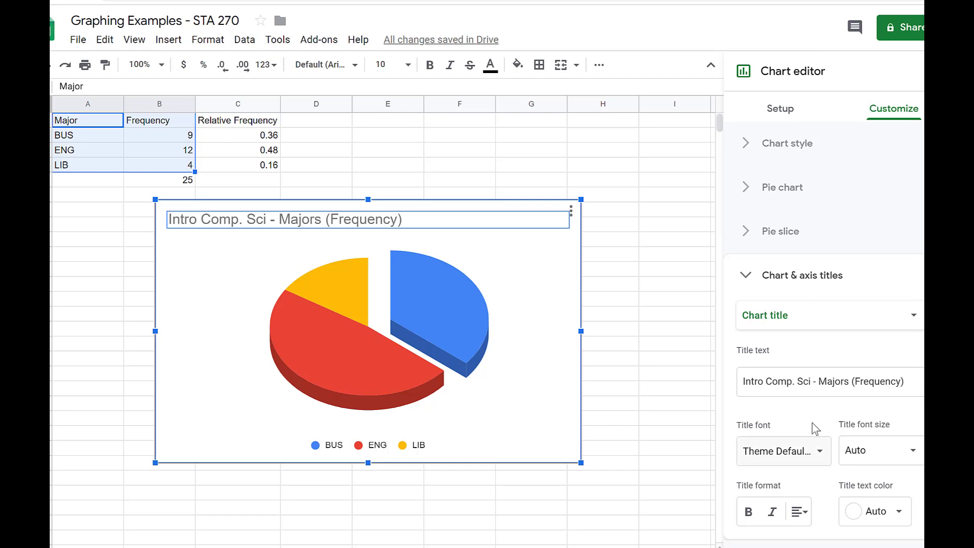
{"action": "scroll", "coordinate": [814, 431], "scroll_direction": "down", "scroll_amount": 1}
{"action": "left_click", "coordinate": [795, 545]}
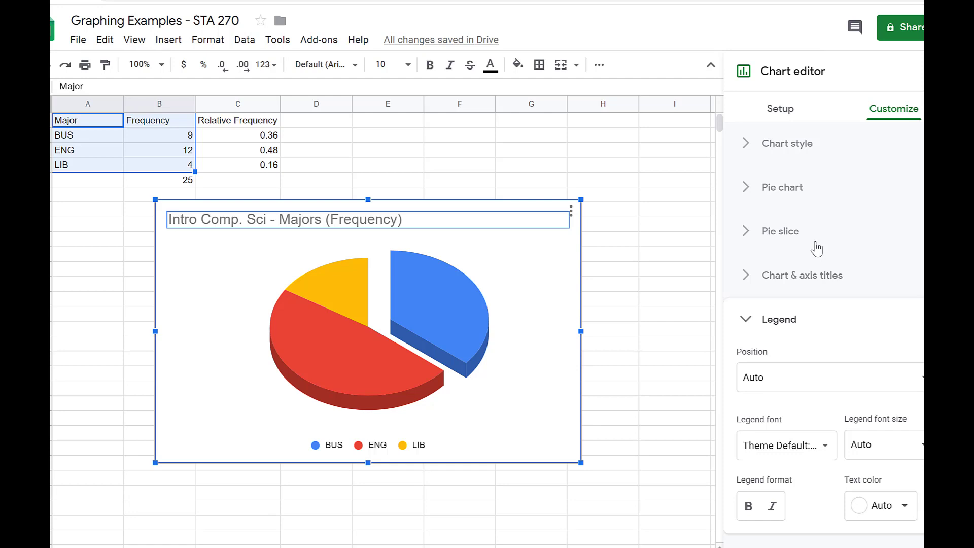
Step: Delete the whole frequency pie chart from the sheet and clear the data selection
{"action": "left_click", "coordinate": [538, 319]}
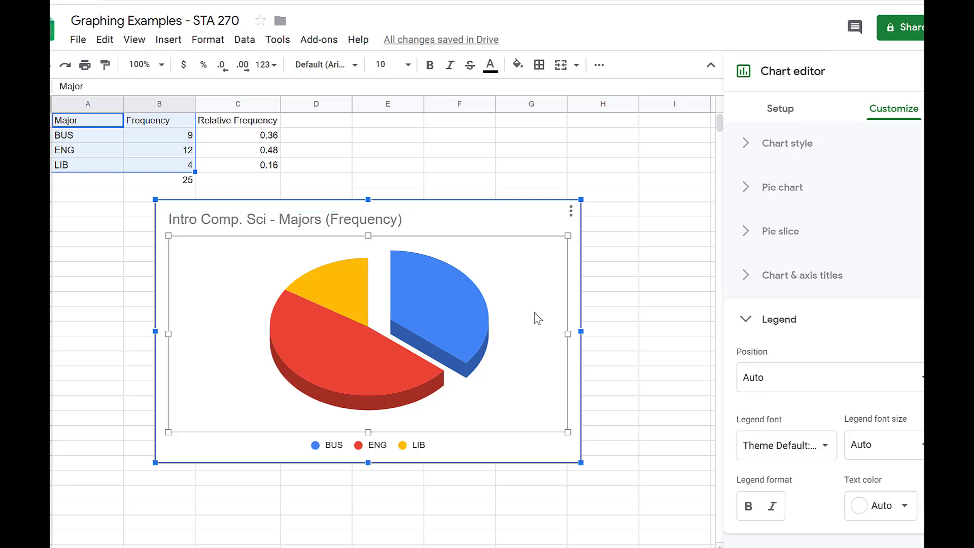
{"action": "key", "text": "Delete"}
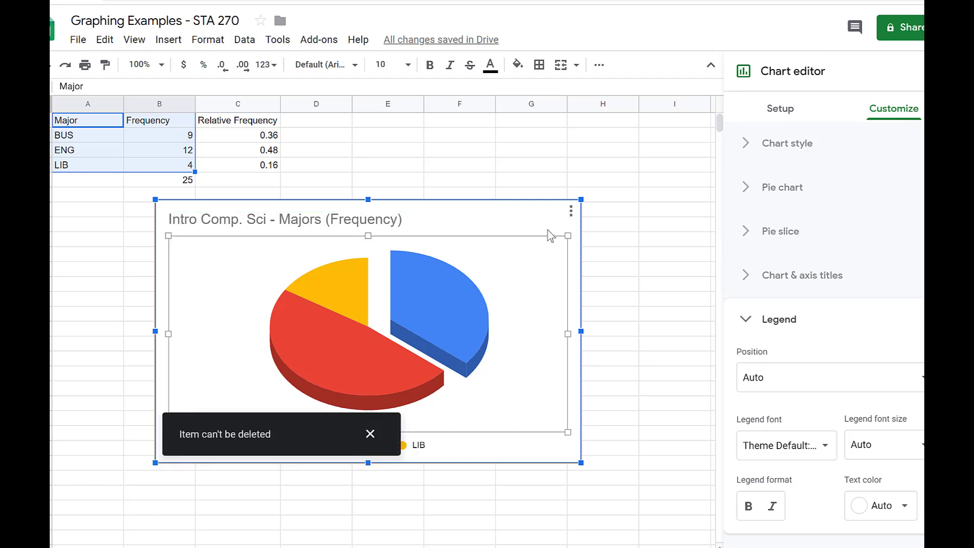
{"action": "left_click", "coordinate": [371, 435]}
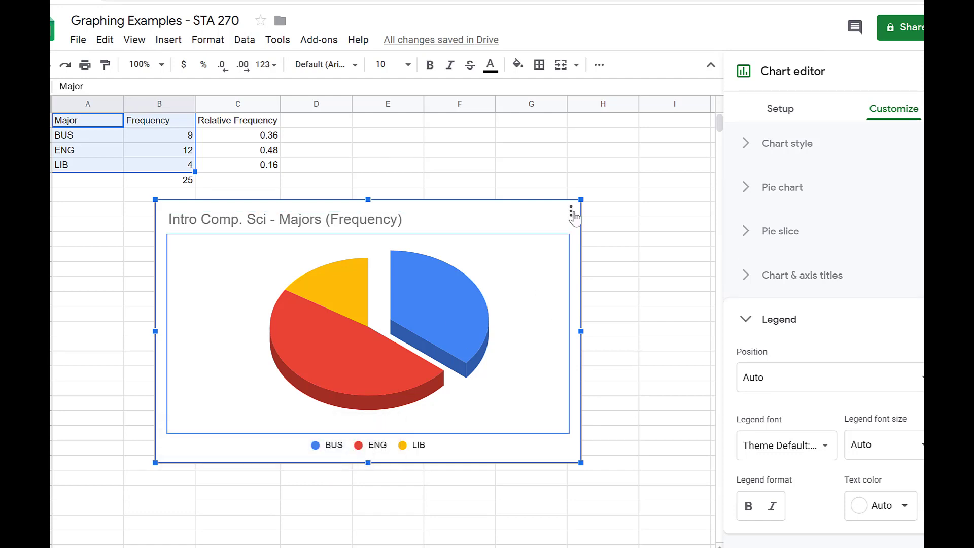
{"action": "left_click", "coordinate": [570, 211]}
{"action": "left_click", "coordinate": [507, 258]}
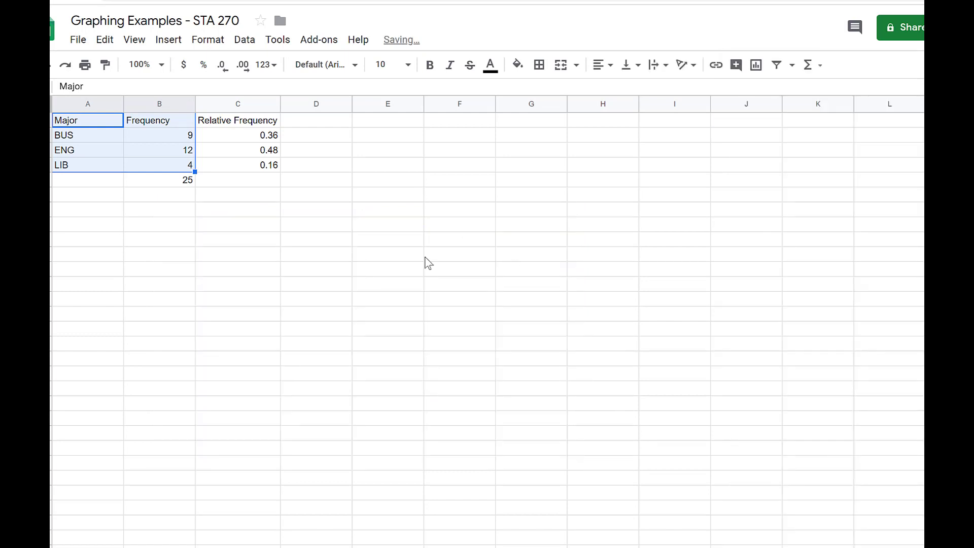
{"action": "left_click", "coordinate": [219, 238]}
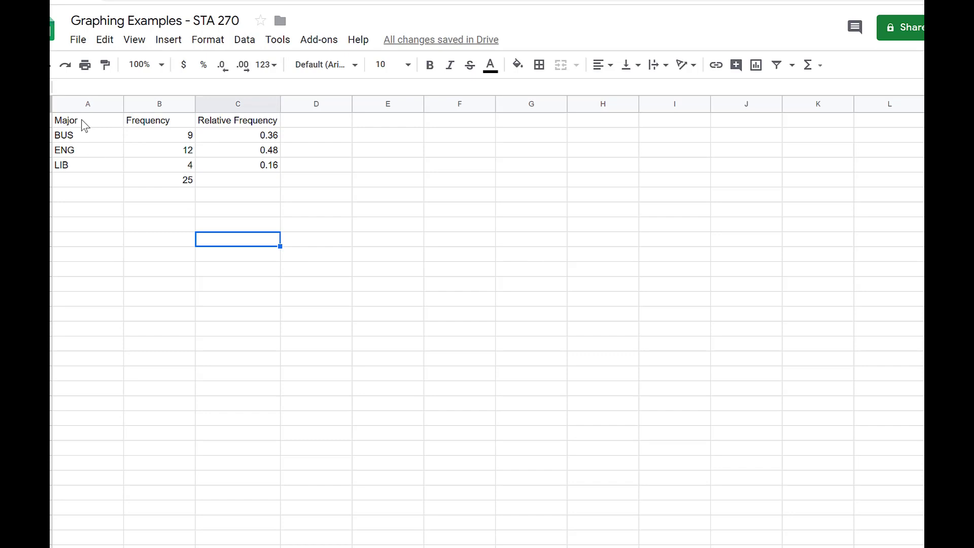
Step: Insert a chart from the Major data in A1:A4 and the Relative Frequency data in C1:C4
{"action": "left_click_drag", "start_coordinate": [84, 125], "coordinate": [83, 176]}
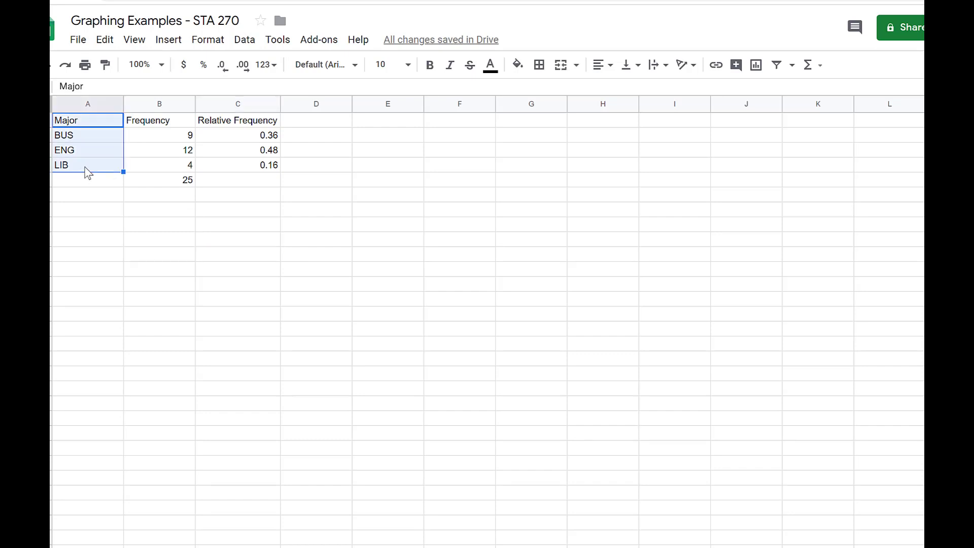
{"action": "left_click_drag", "start_coordinate": [229, 127], "coordinate": [228, 168]}
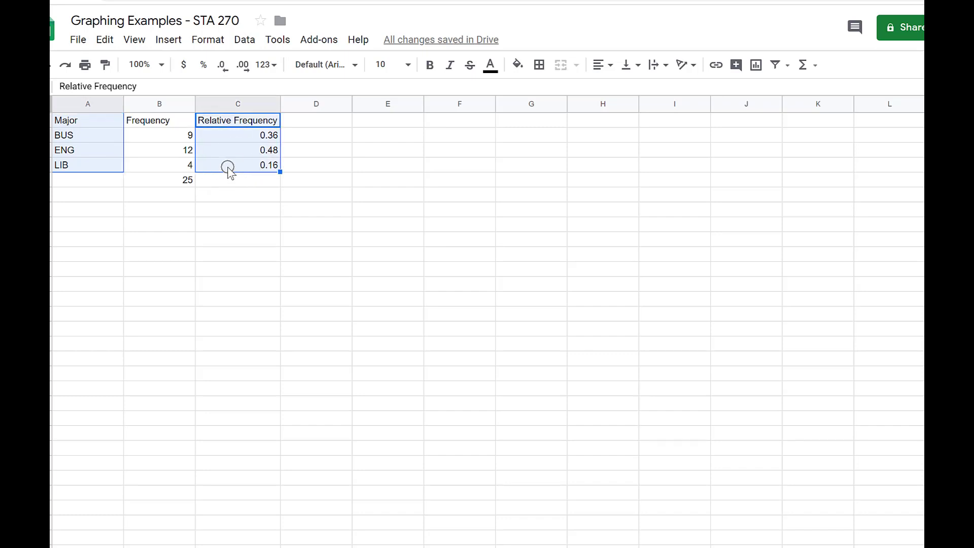
{"action": "left_click", "coordinate": [757, 66]}
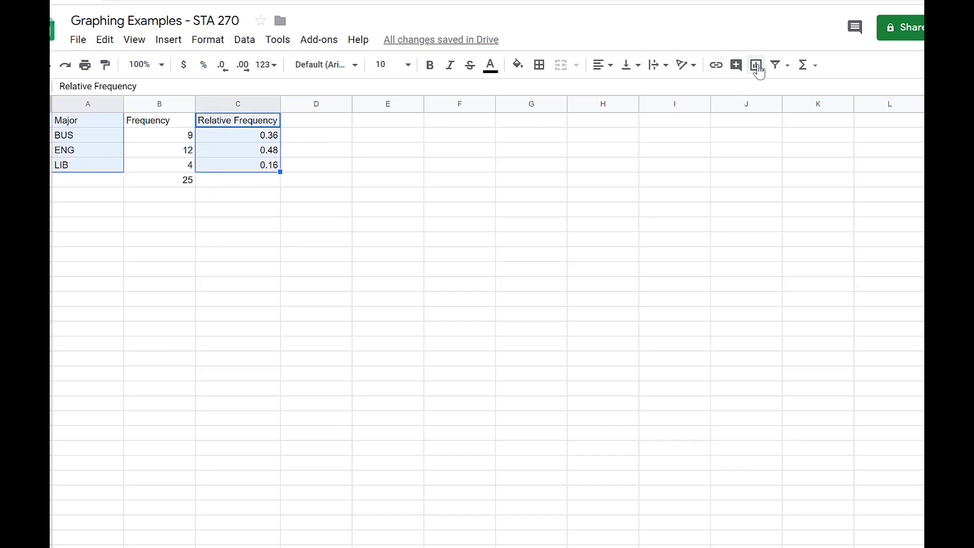